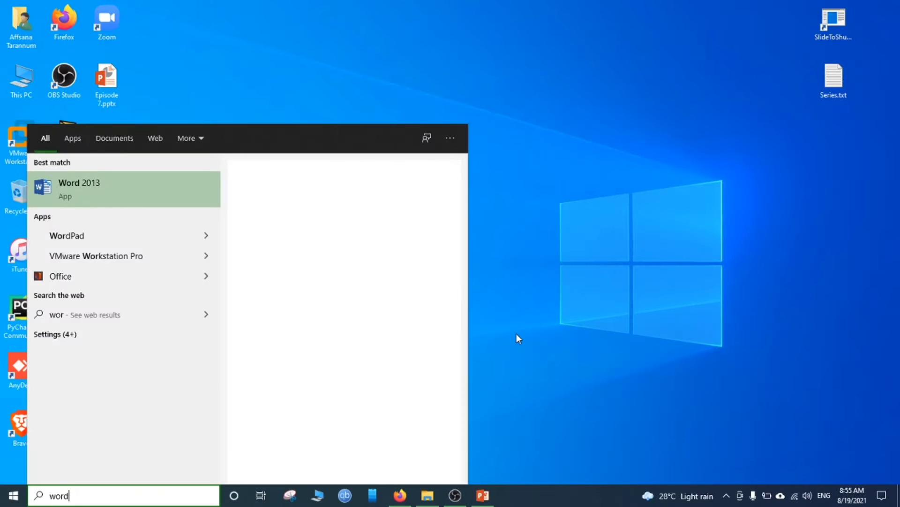
- Open Word 2013, dismiss the activation notice and create a blank document
key("Return")
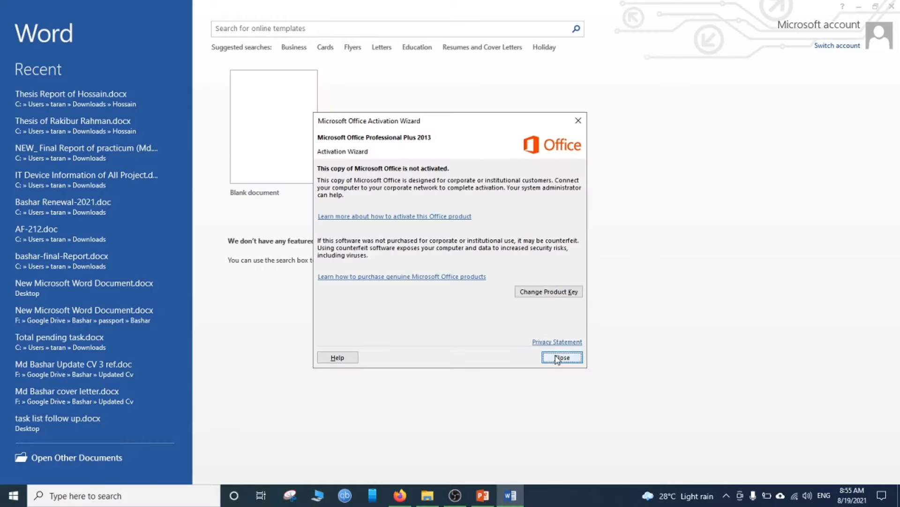
left_click(559, 358)
left_click(272, 138)
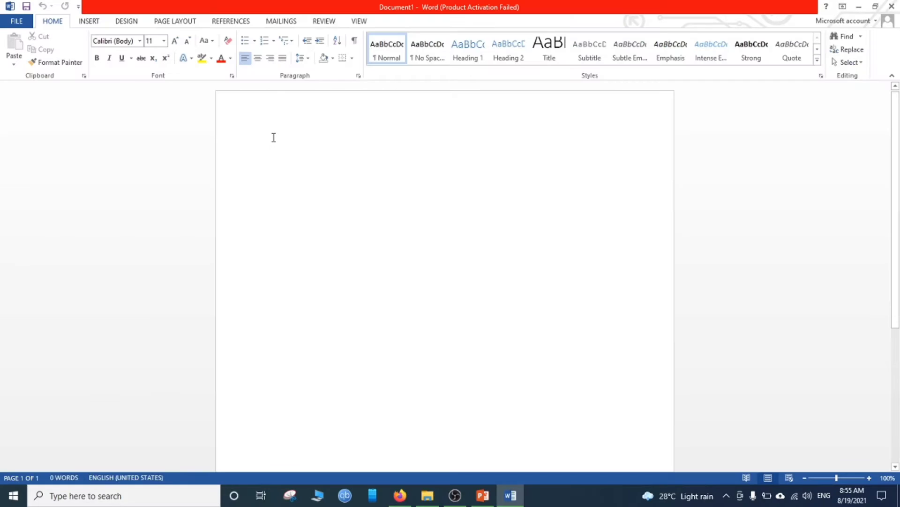
- Set the text font to Times New Roman at size 20
left_click(163, 41)
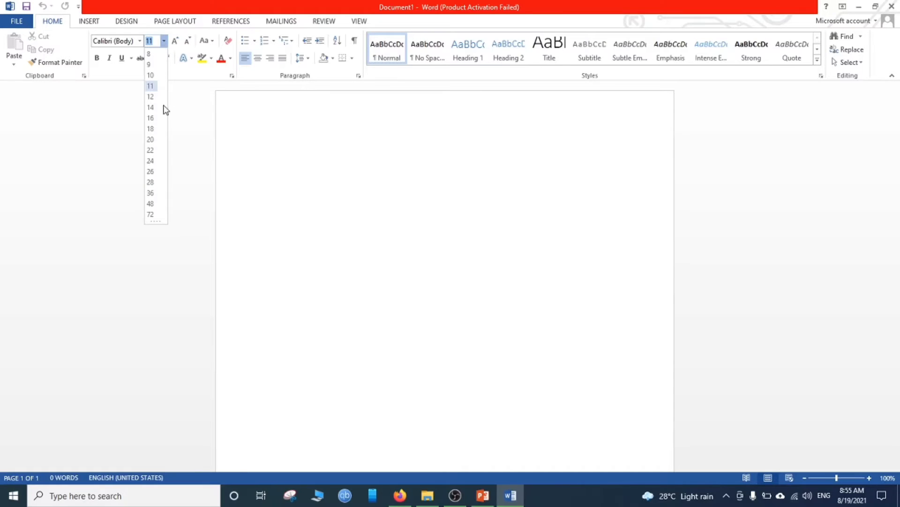
left_click(151, 140)
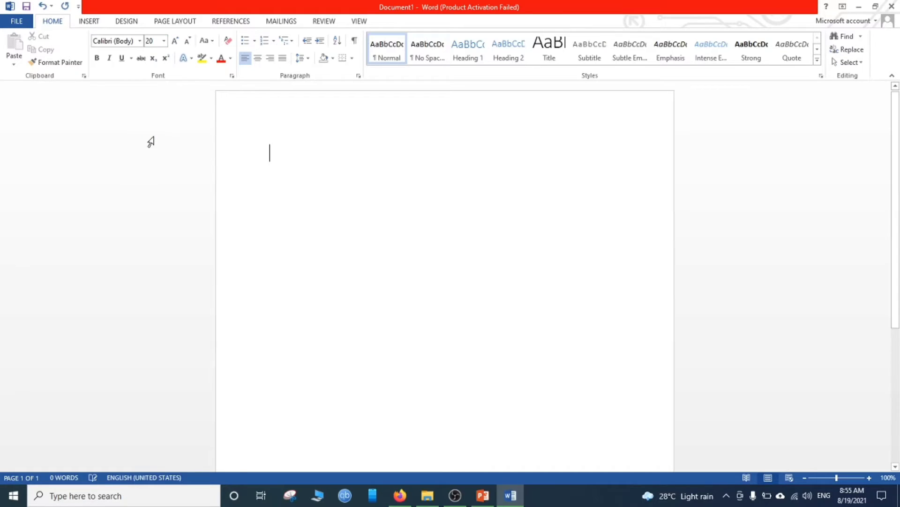
left_click(139, 41)
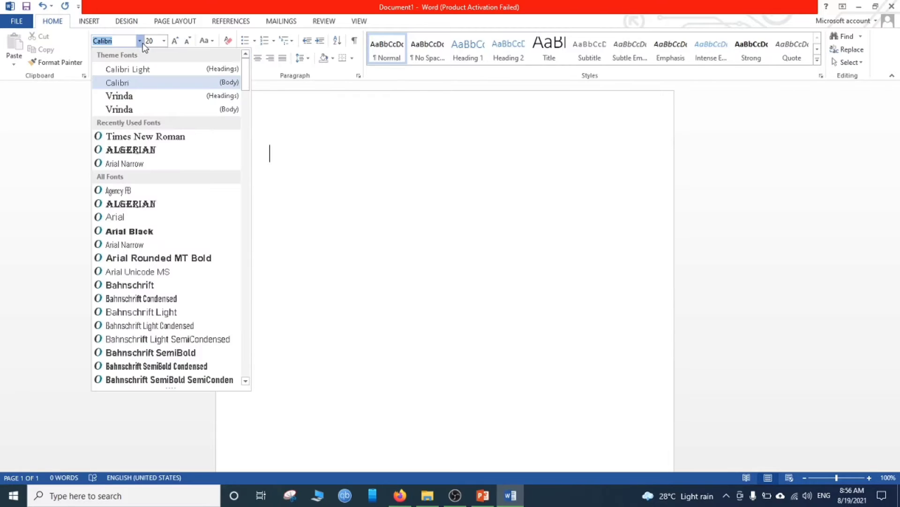
left_click(145, 136)
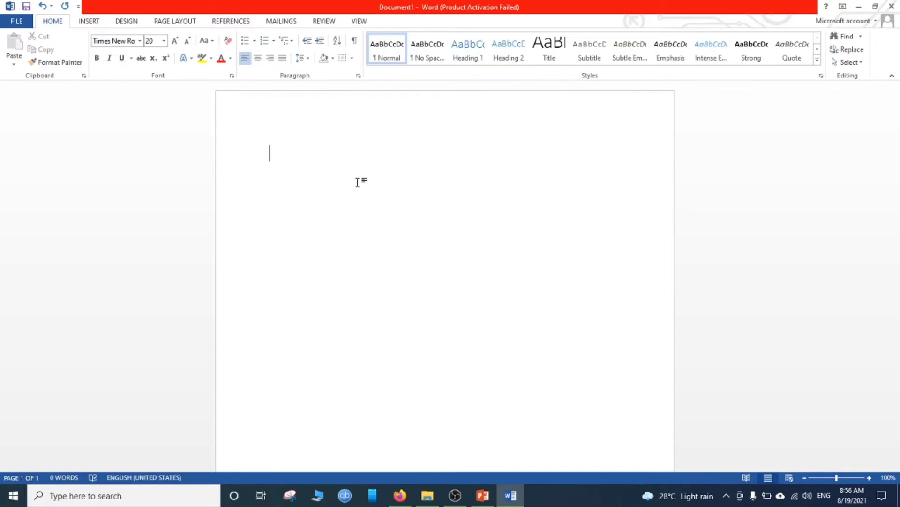
- Enter the heading "Bangladeshi Fruits" on the first line and start a new line below it
type("Bangladesh ")
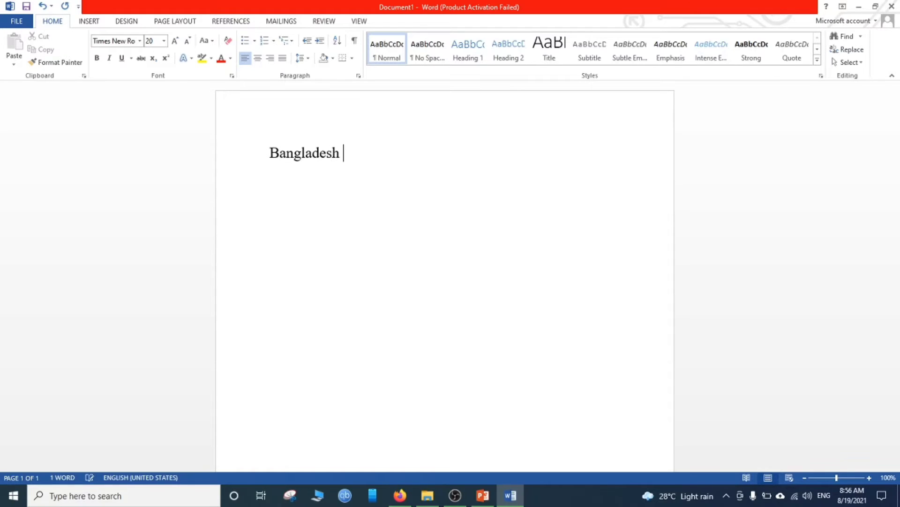
type("Fru")
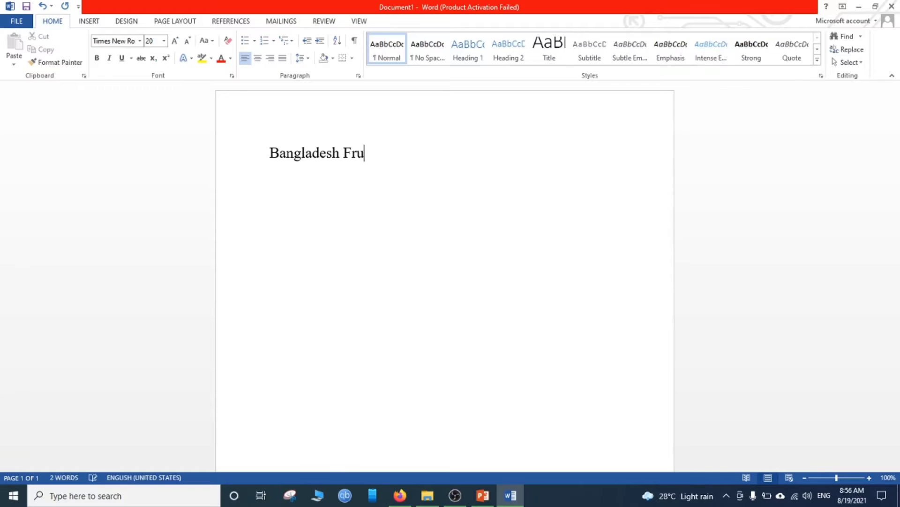
type("its")
key("Left")
key("Left")
key("Left")
key("Left")
key("Left")
key("Left")
key("Left")
type("i")
key("Right")
key("Right")
key("End")
key("Return")
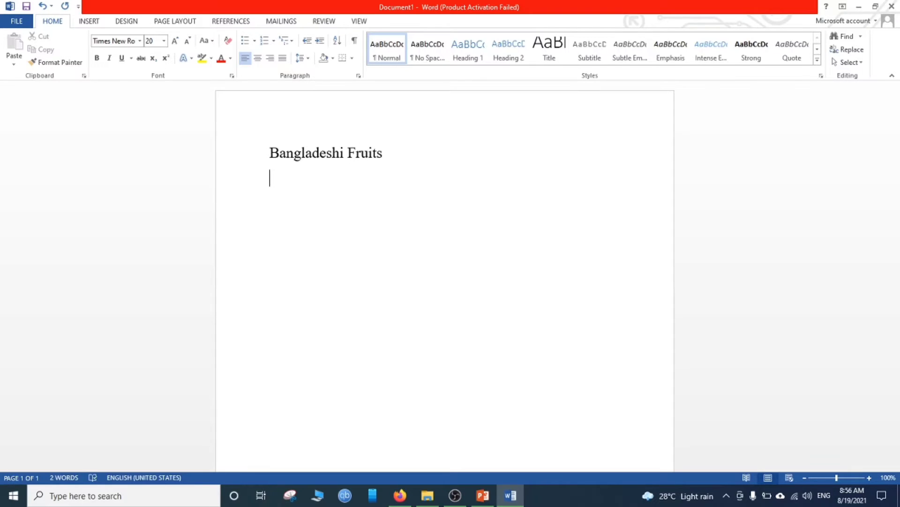
- Enter the fruits Mango, Jack Fruit, Orange and Guava on separate lines under the heading
type("Mango")
key("Return")
type("J")
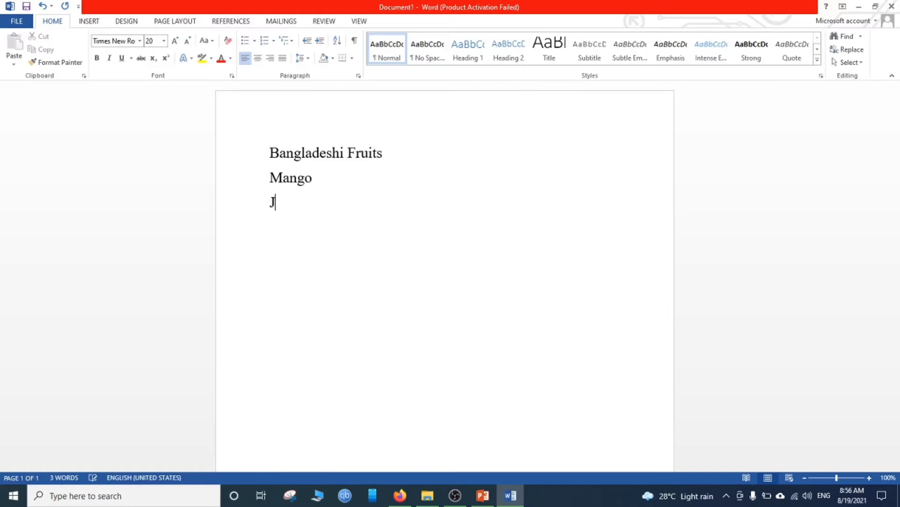
type("ack Fruit")
key("Return")
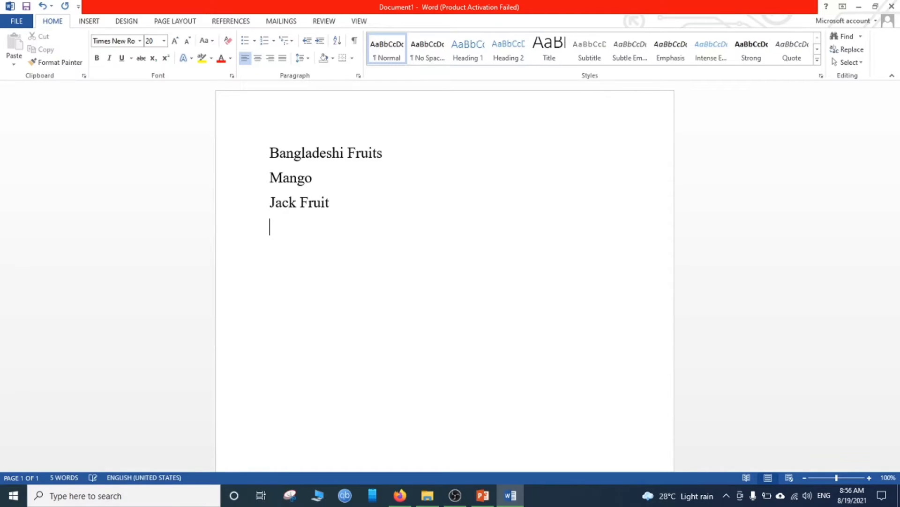
type("Orag")
key("BackSpace")
type("nge")
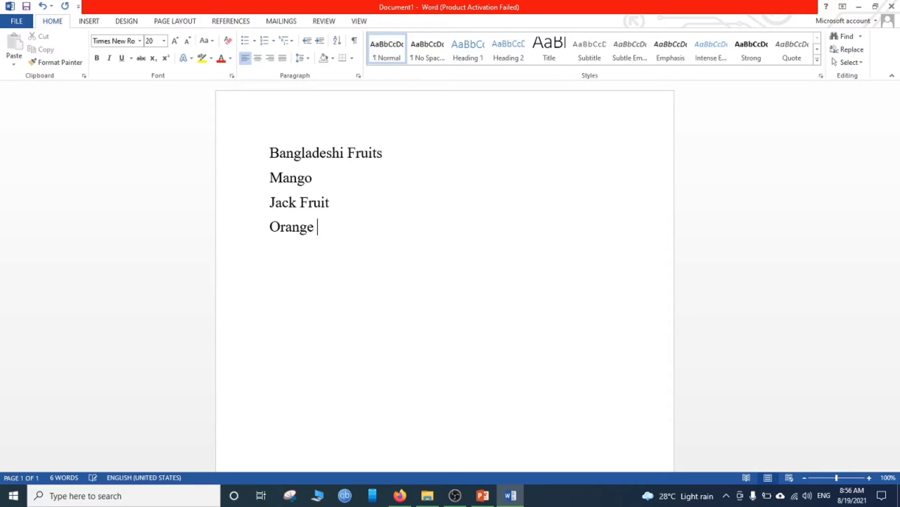
key("Return")
type("Guava")
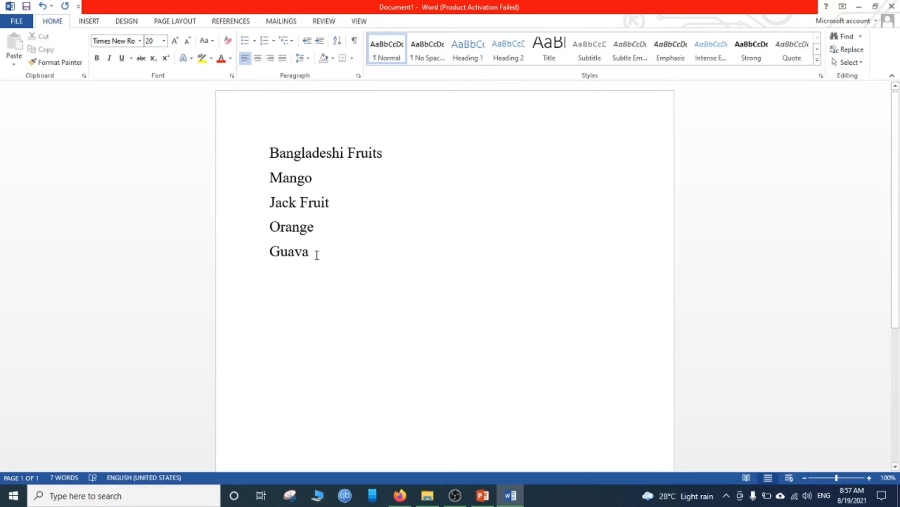
- Format the four fruit lines, Mango to Guava, as a bulleted list with the arrowhead bullet
left_click_drag(317, 255, 273, 188)
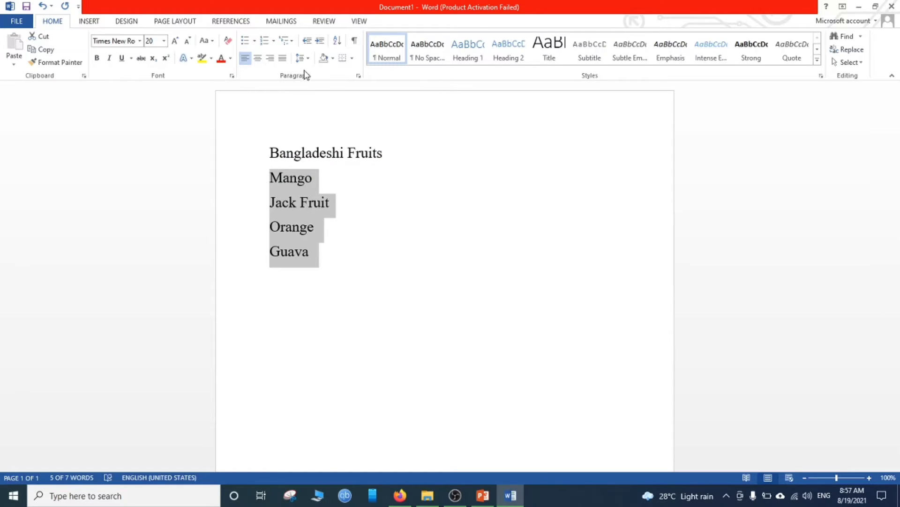
left_click(254, 42)
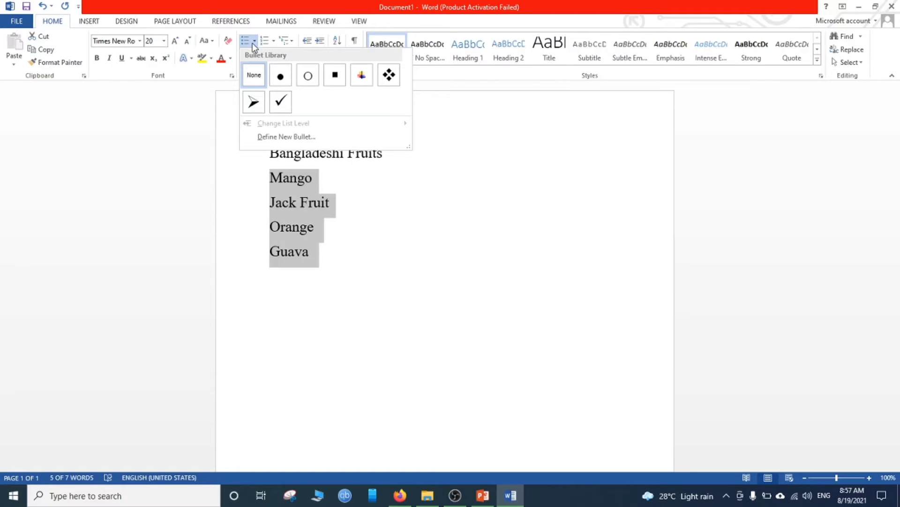
left_click(274, 42)
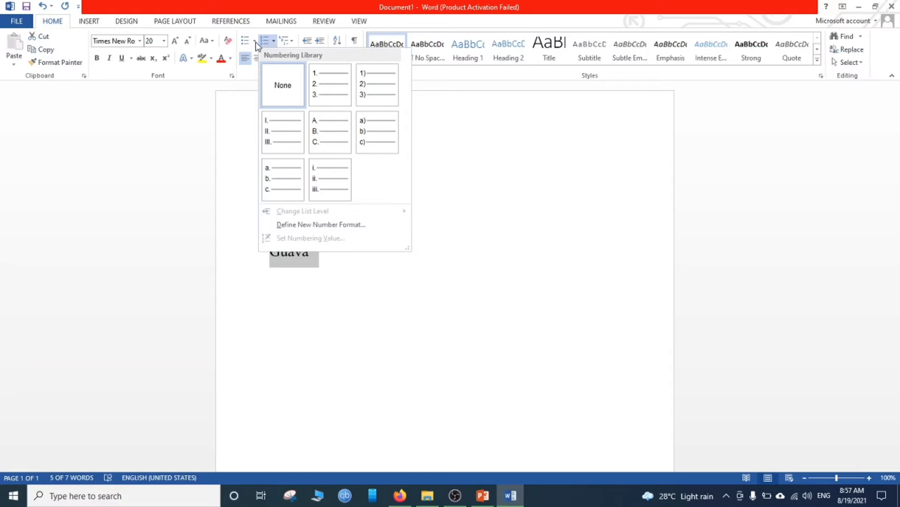
left_click(252, 42)
left_click(253, 41)
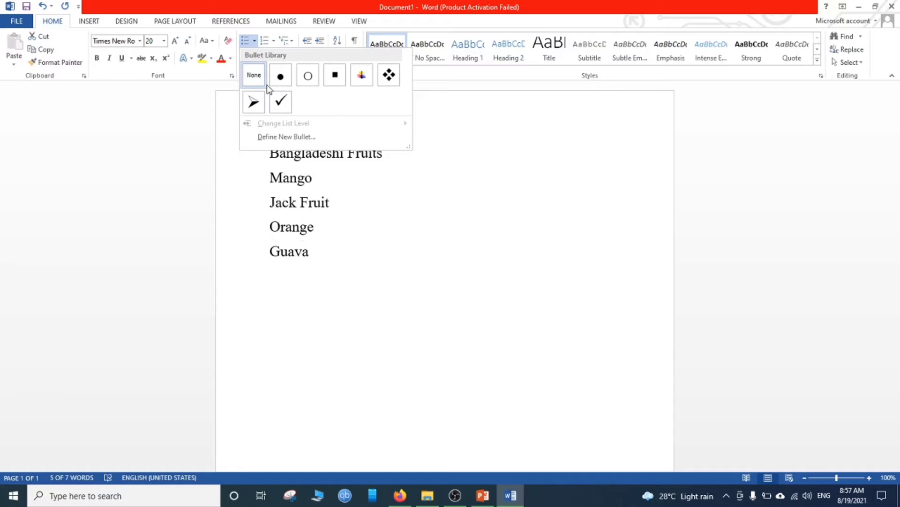
left_click(253, 102)
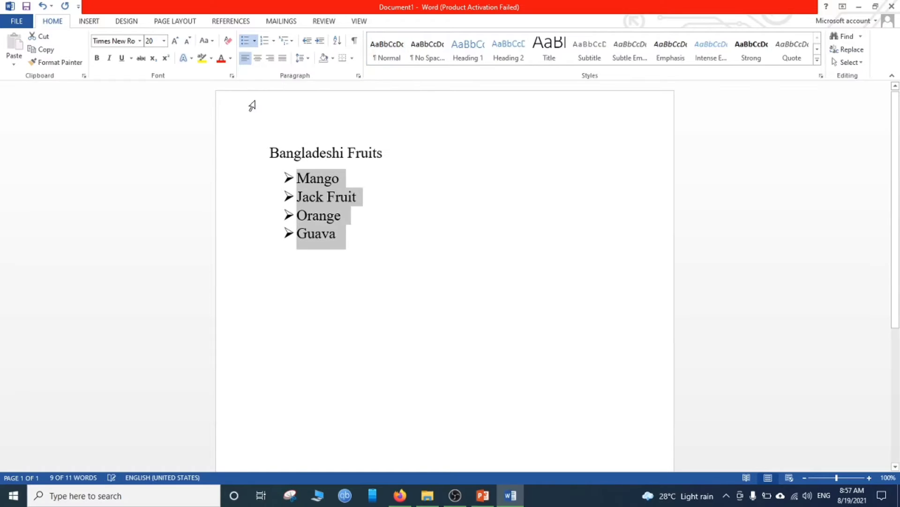
left_click(364, 277)
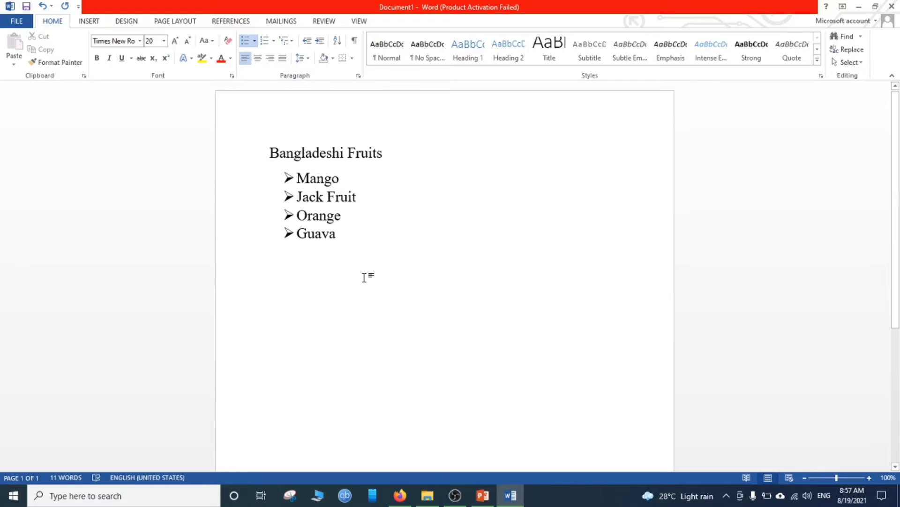
- End the bulleted list after Guava and add the heading "Bangladeshi Fish" at the margin below it
key("Return")
key("BackSpace")
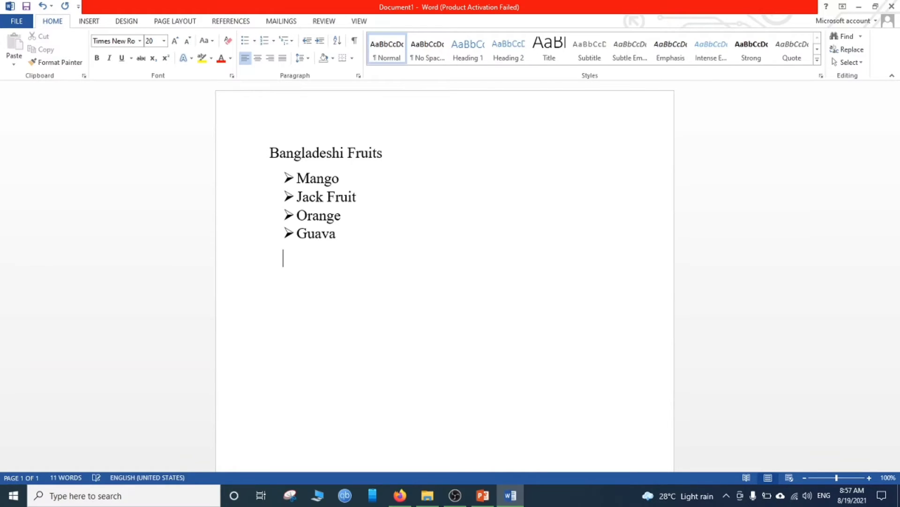
key("BackSpace")
type("Bangladeshi ")
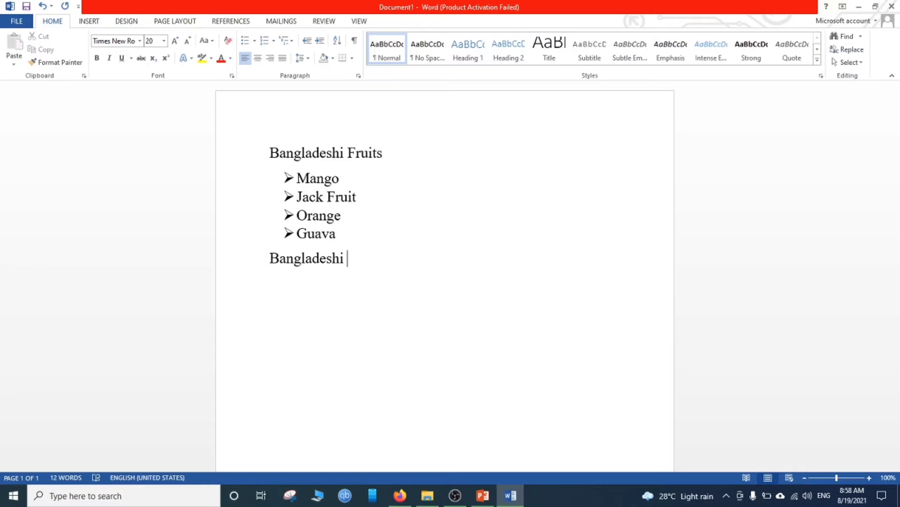
type("Fish")
key("Return")
- Enter the fish Hilsha, Rui, Katla and Koi on separate lines under the "Bangladeshi Fish" heading
type("Hilsha")
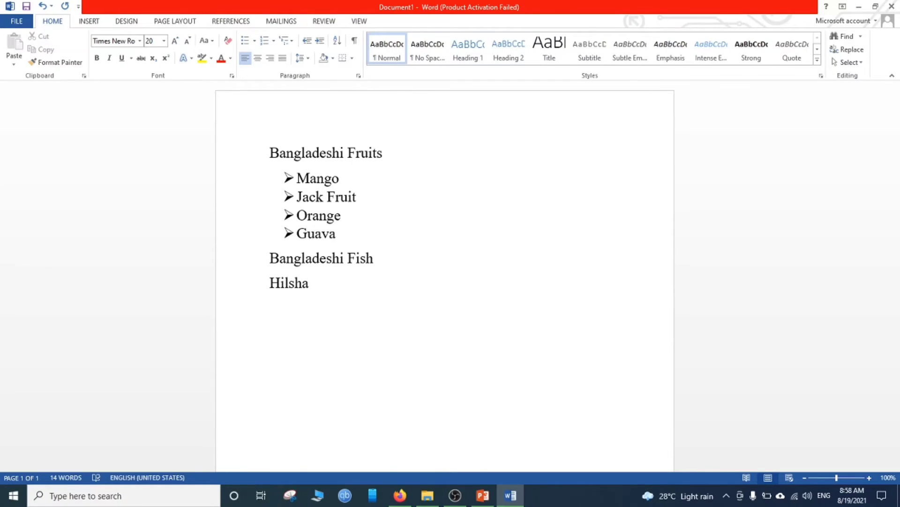
key("Return")
right_click(290, 285)
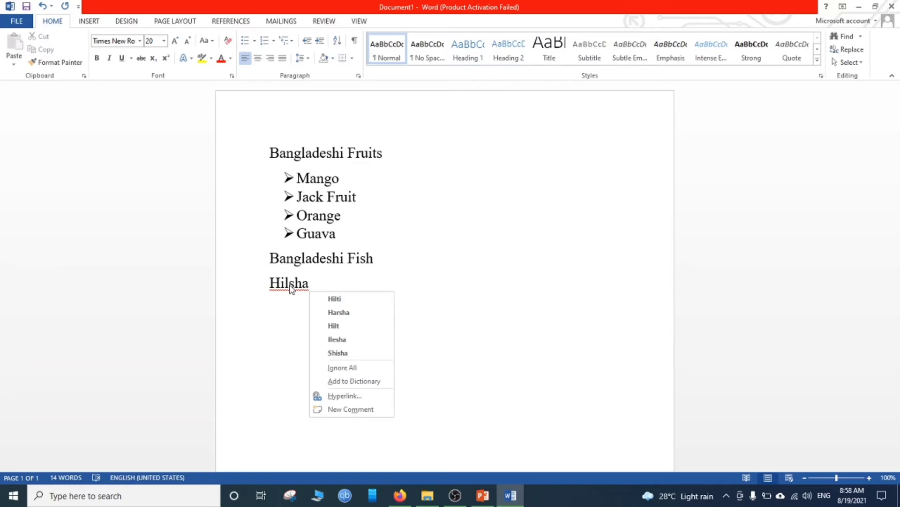
left_click(319, 287)
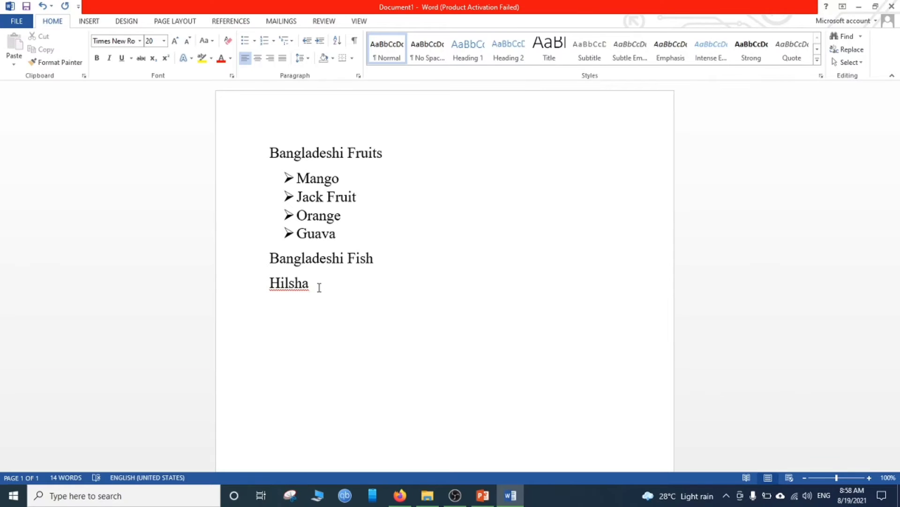
left_click(319, 287)
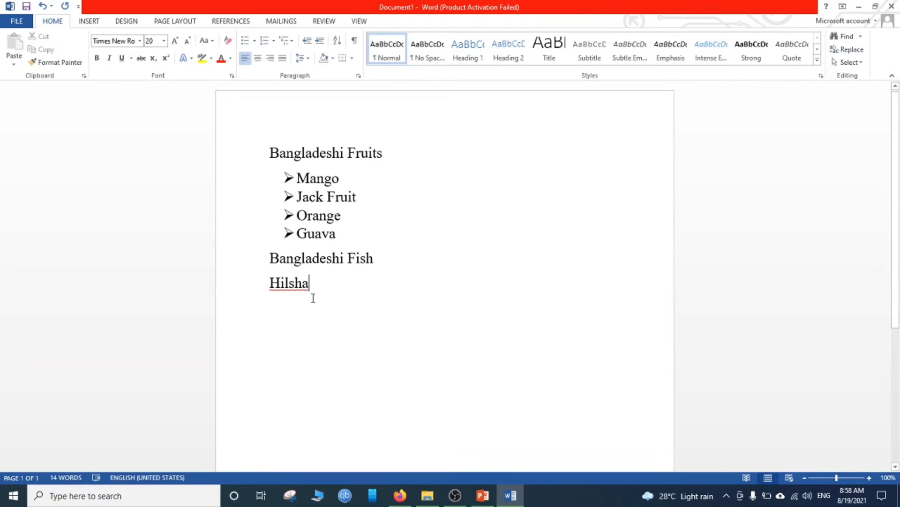
key("Return")
type("R")
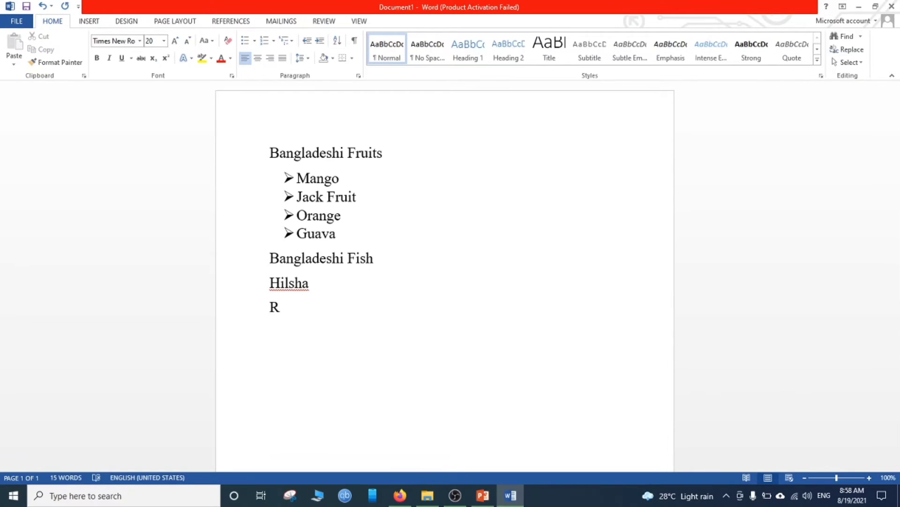
type("ui")
key("Return")
type("Katla")
key("Return")
type("Koi")
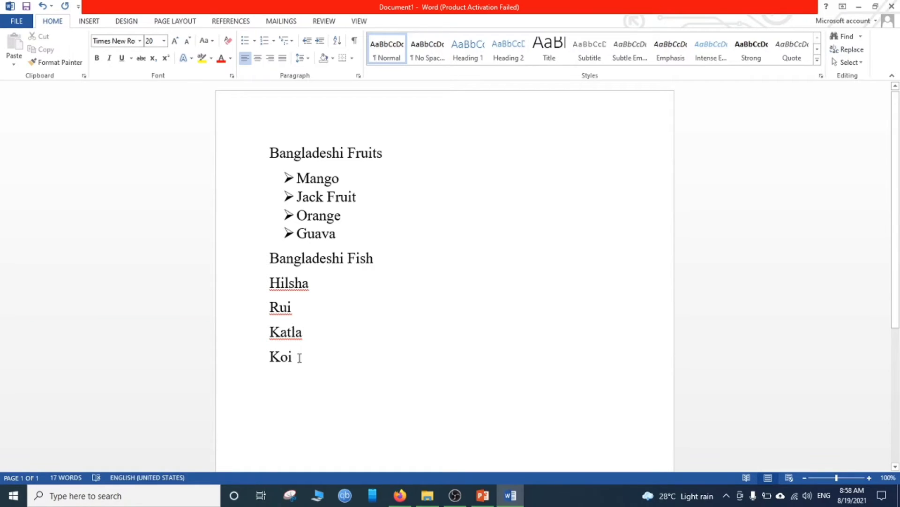
- Format the four fish lines as a numbered list in the 1. 2. 3. style and end the list after Koi
left_click_drag(299, 355, 271, 281)
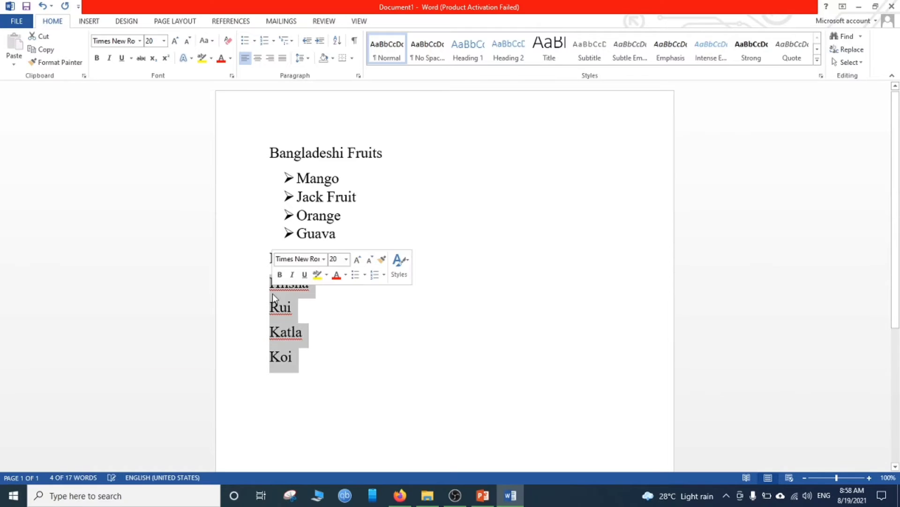
left_click(275, 41)
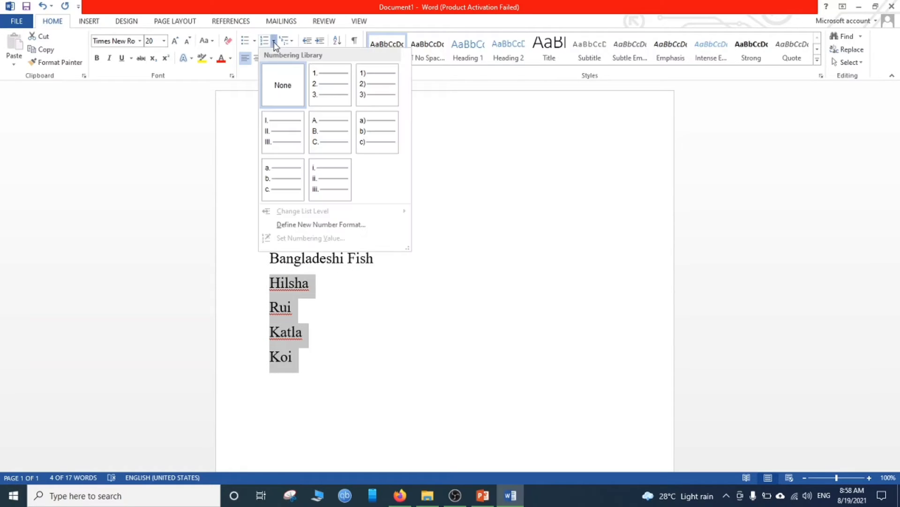
left_click(323, 97)
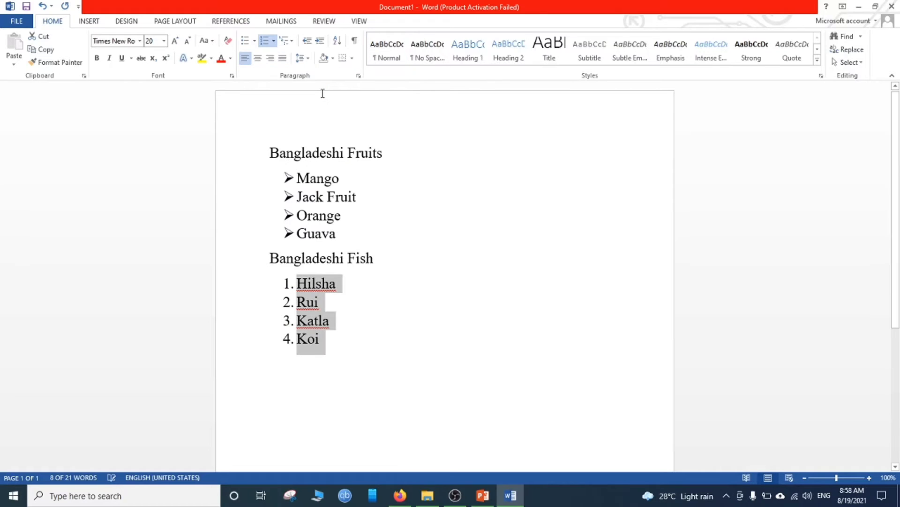
left_click(376, 354)
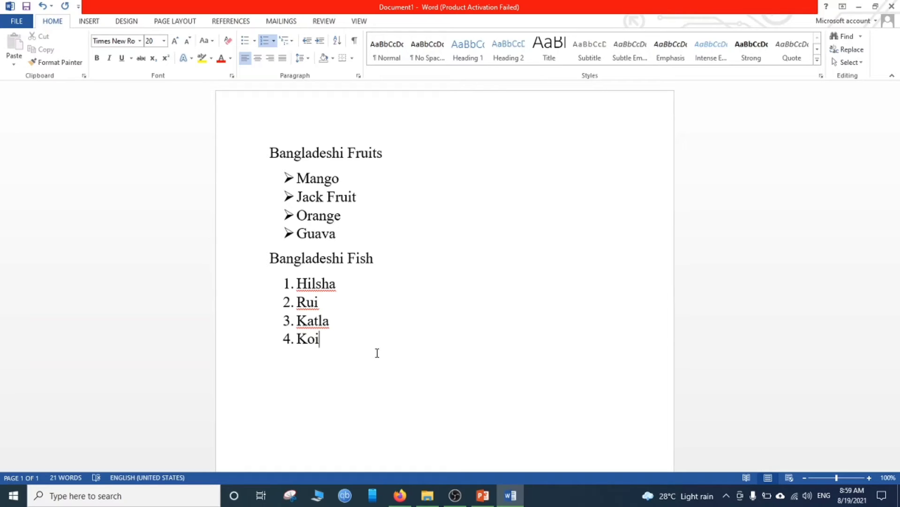
key("Return")
key("Return")
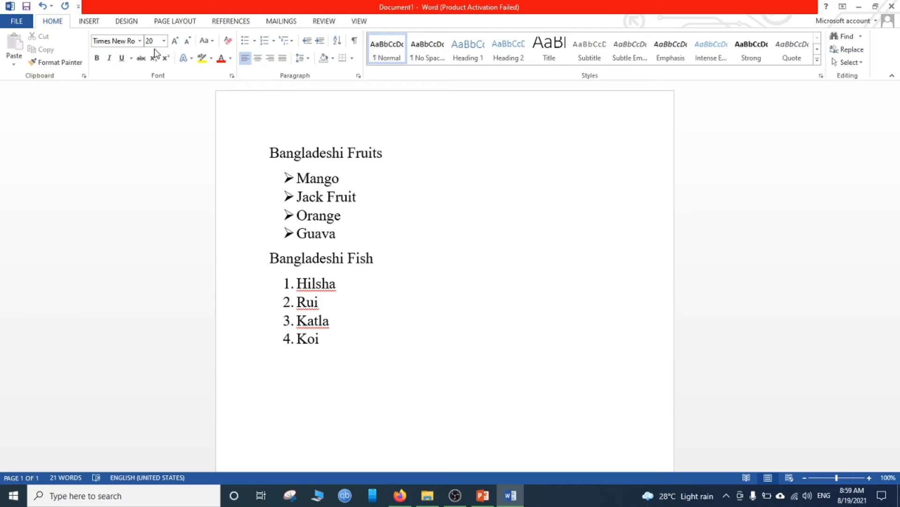
- Insert the built-in Integral header on the page
left_click(89, 22)
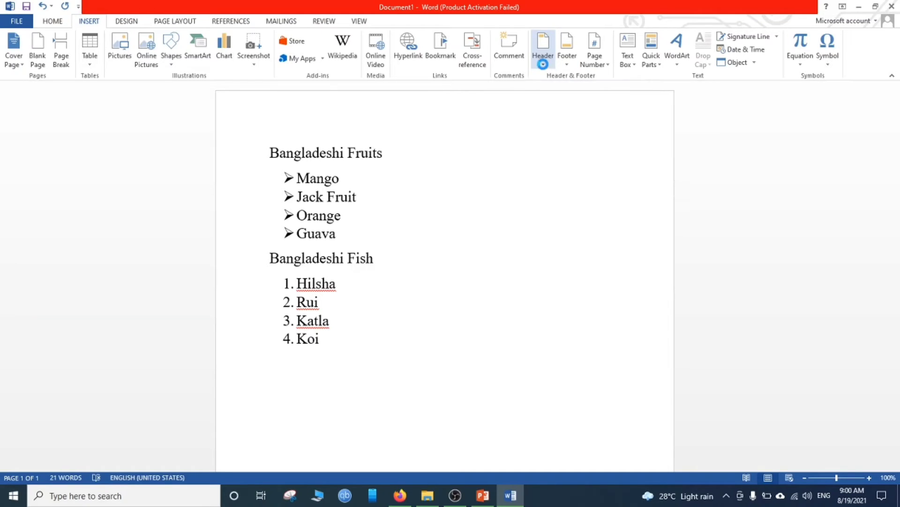
left_click(543, 65)
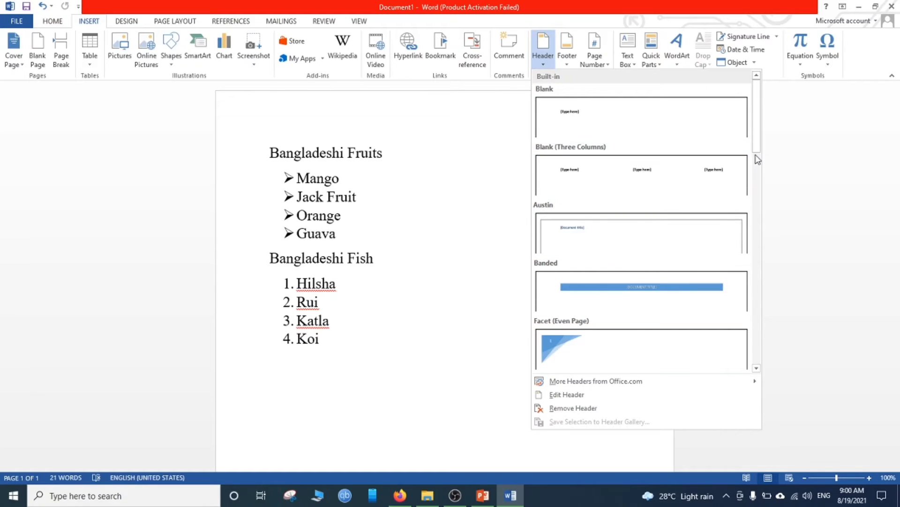
scroll(760, 168, "down", 5)
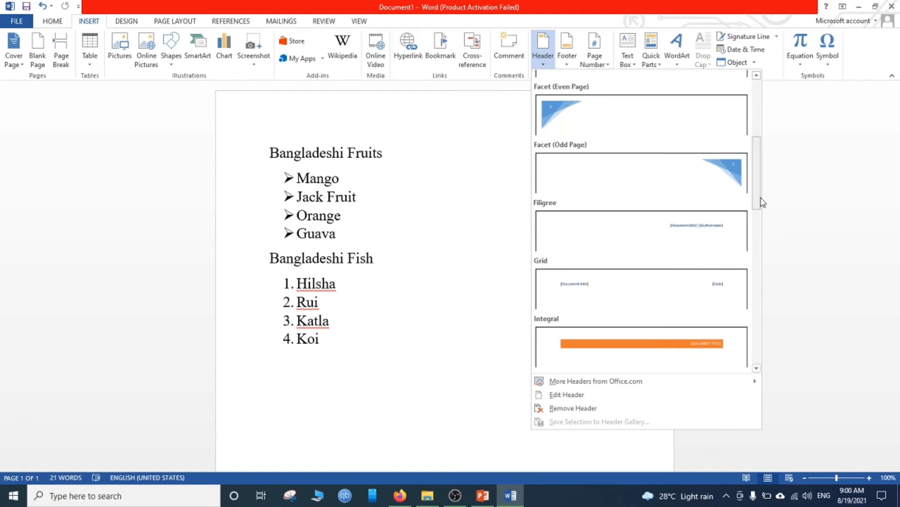
scroll(764, 230, "down", 4)
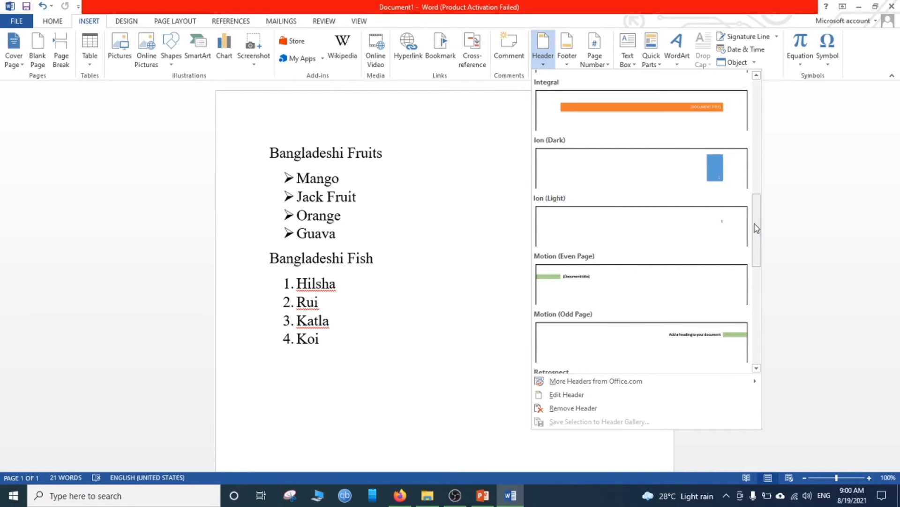
left_click_drag(759, 229, 760, 207)
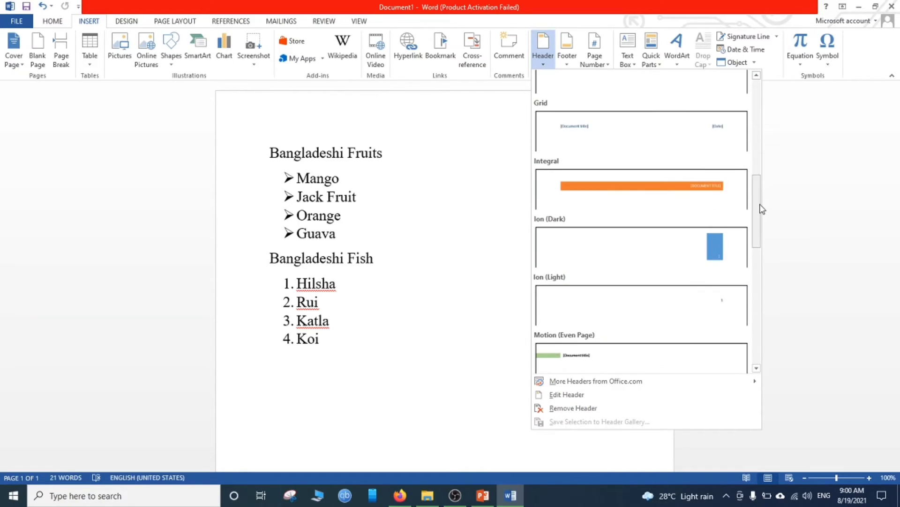
left_click(674, 184)
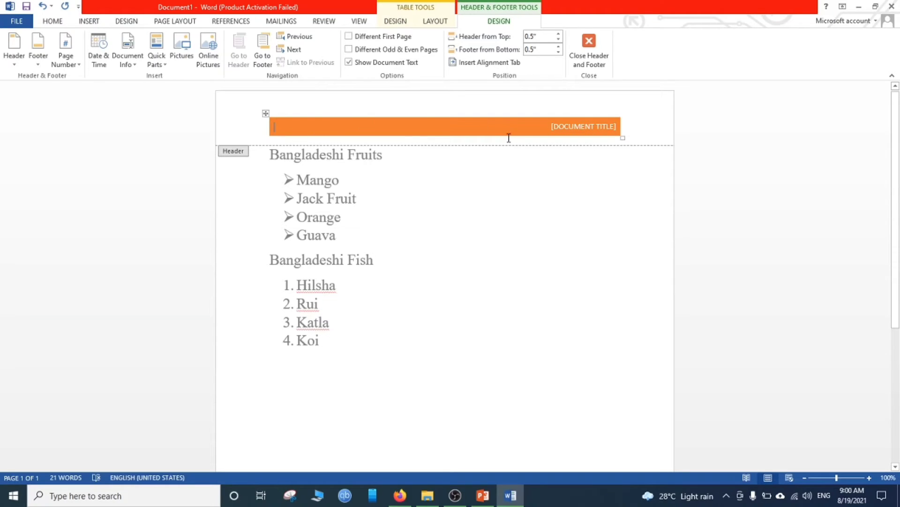
- Set the header's document title to BANGLADESH and return to the body text, placing the cursor below the fish list
left_click(553, 127)
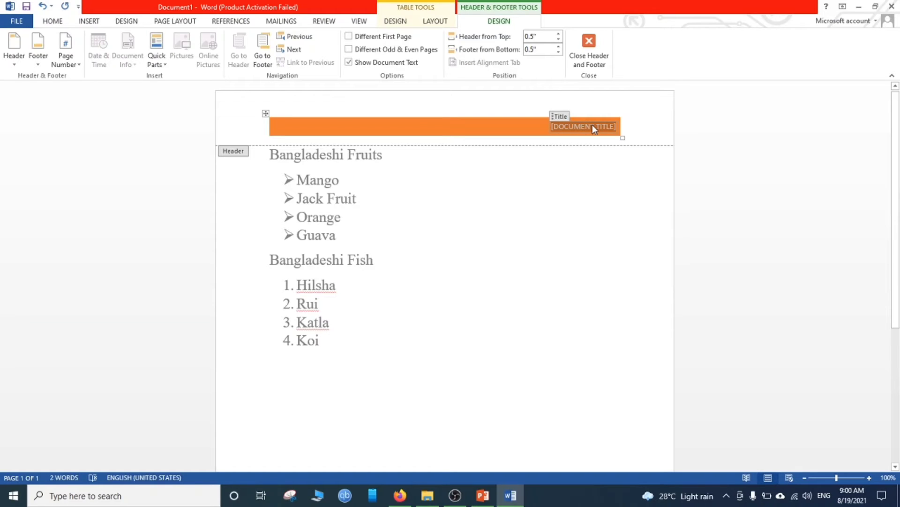
type("BAN")
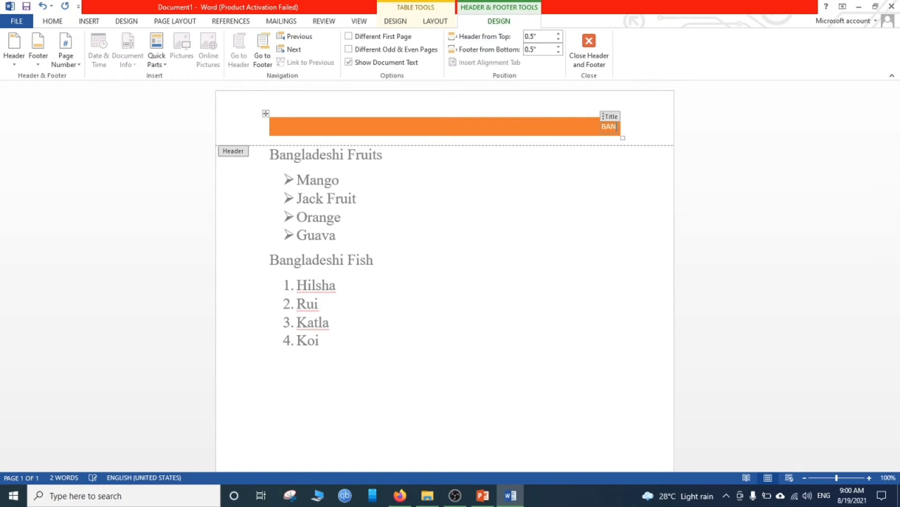
type("GL")
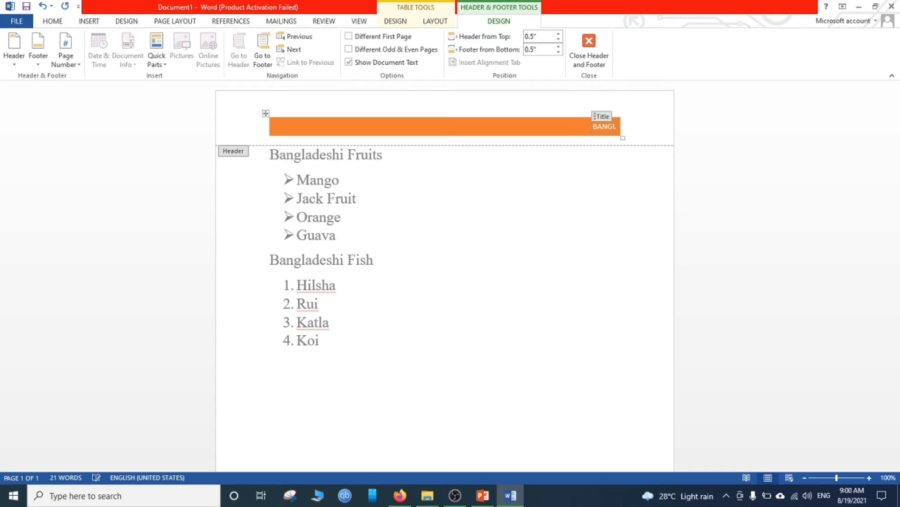
type("ADESH")
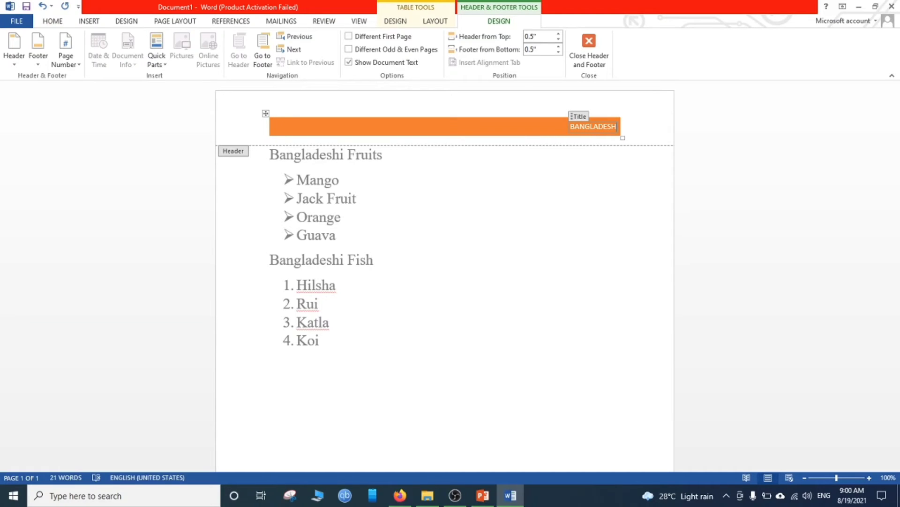
double_click(442, 331)
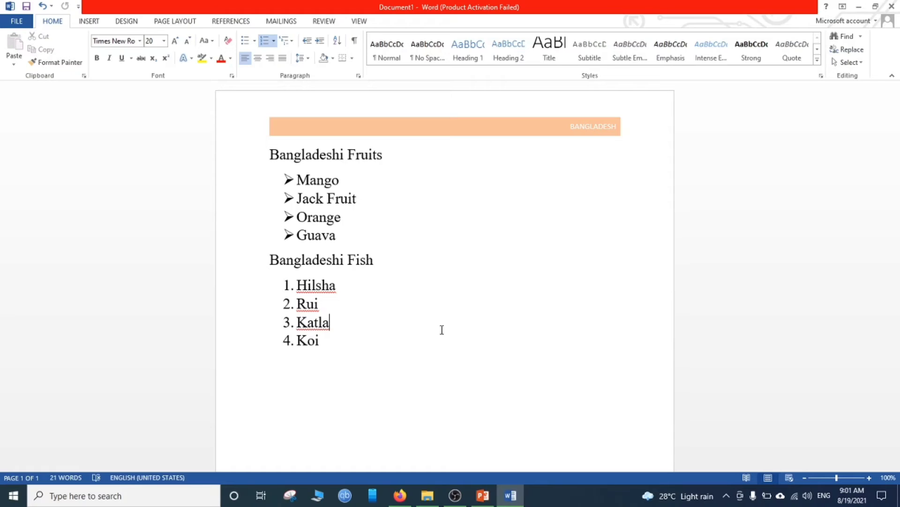
double_click(396, 411)
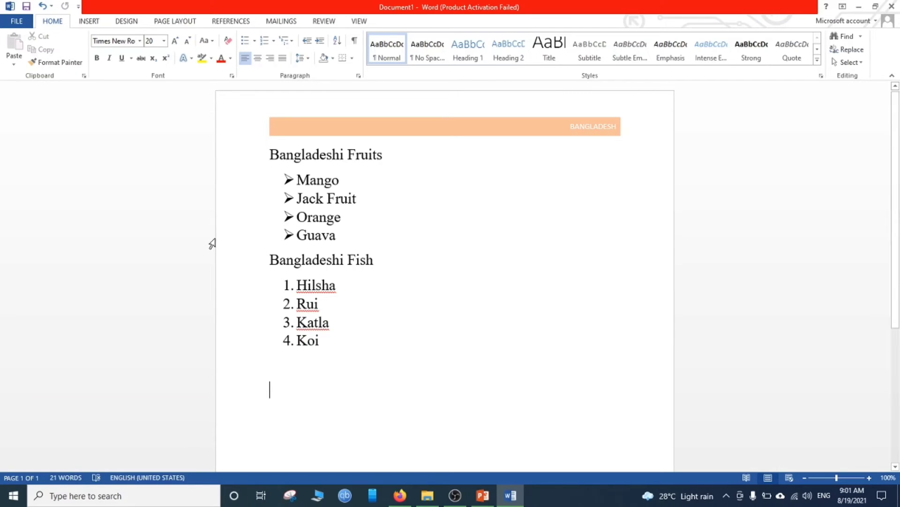
- Insert the built-in Motion (Even Page) footer
left_click(91, 24)
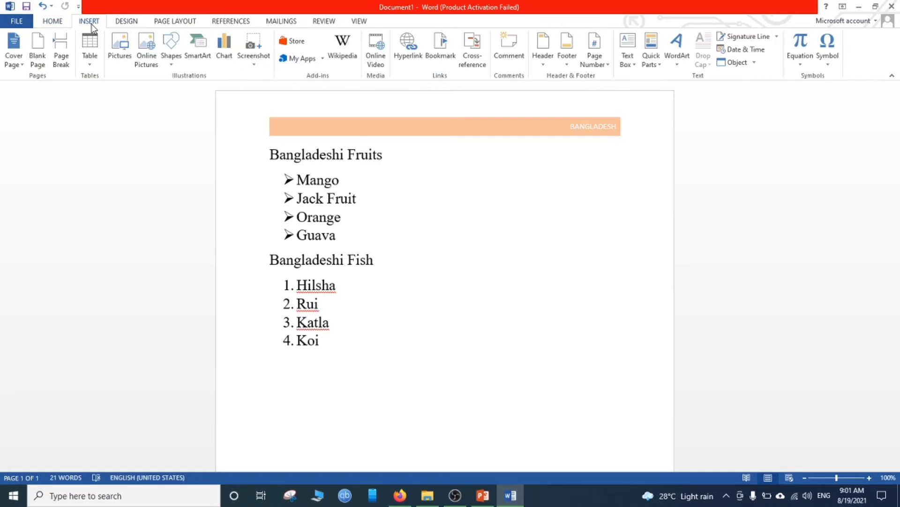
left_click(570, 68)
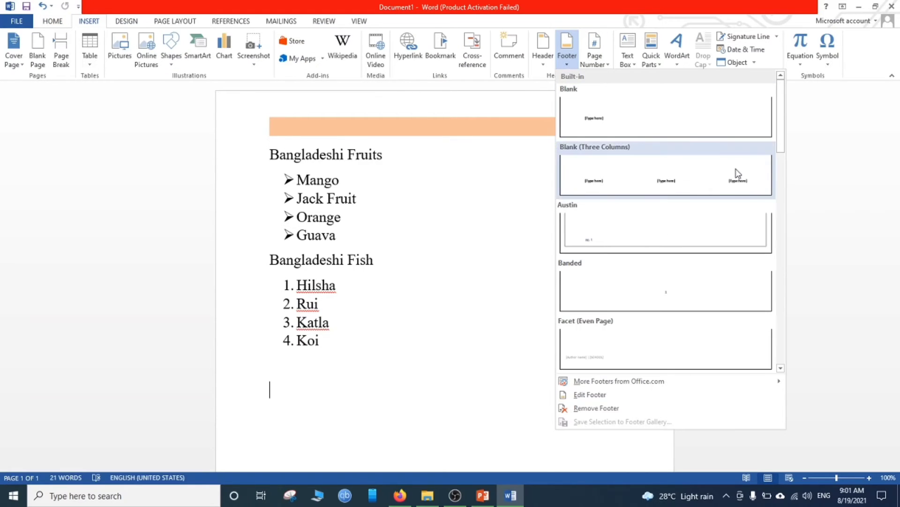
left_click_drag(782, 143, 783, 206)
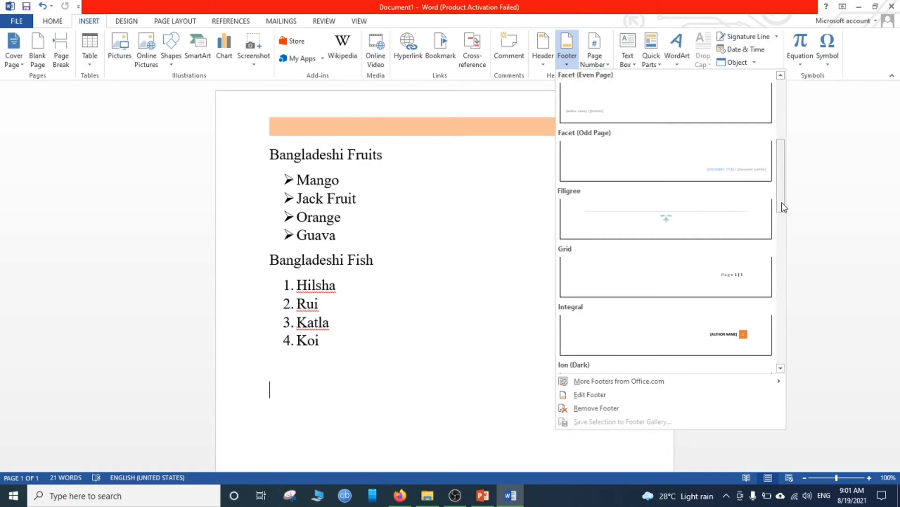
left_click_drag(782, 203, 781, 261)
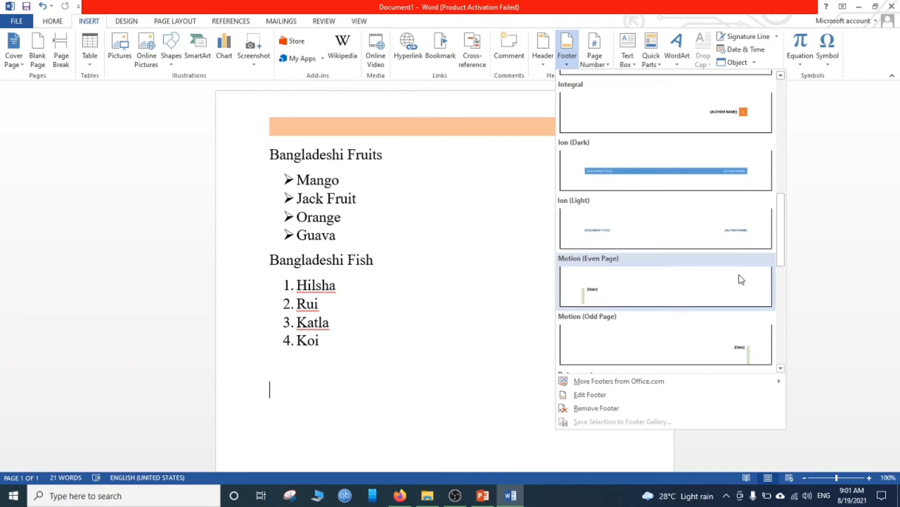
left_click(689, 293)
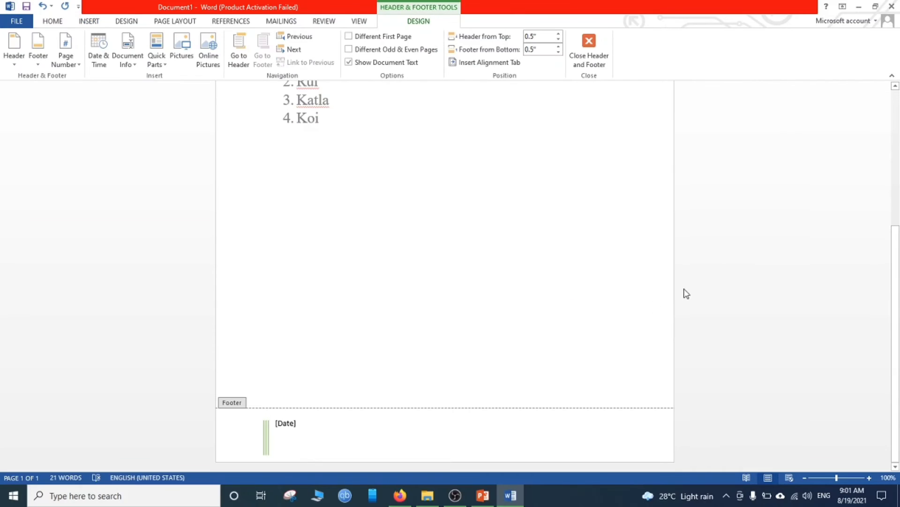
- Replace the footer's date placeholder with the author's full name and return to the body text
left_click(291, 429)
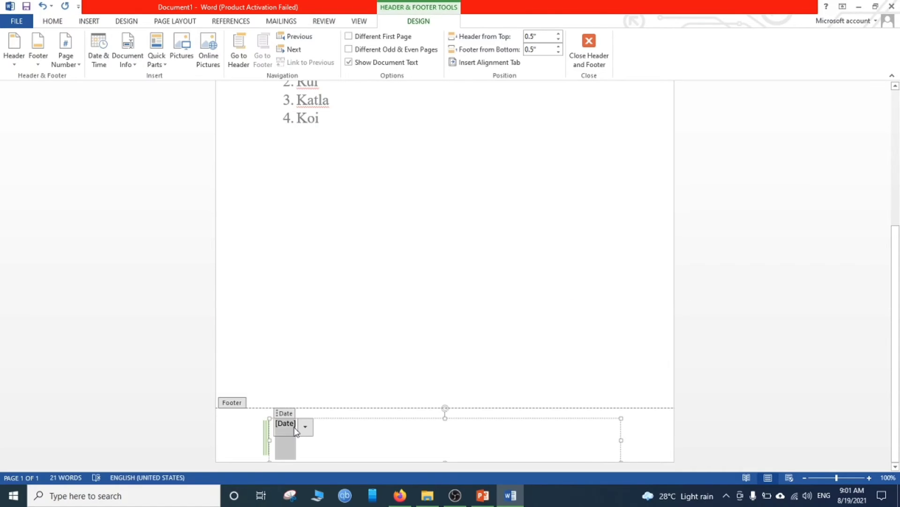
type("Ovijit")
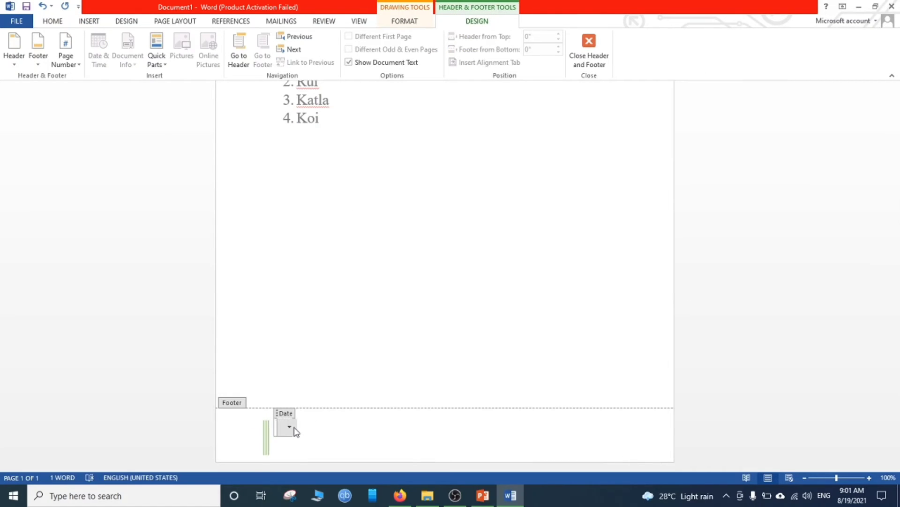
type(" Roy")
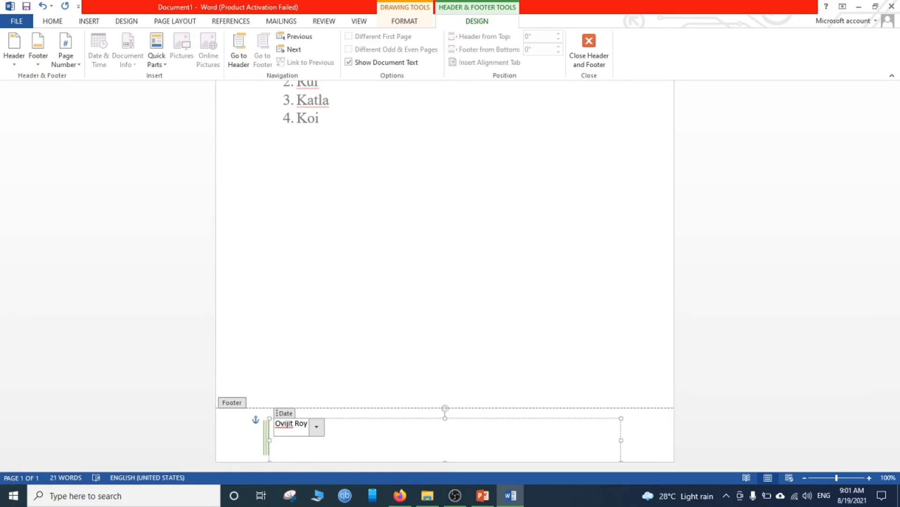
double_click(416, 310)
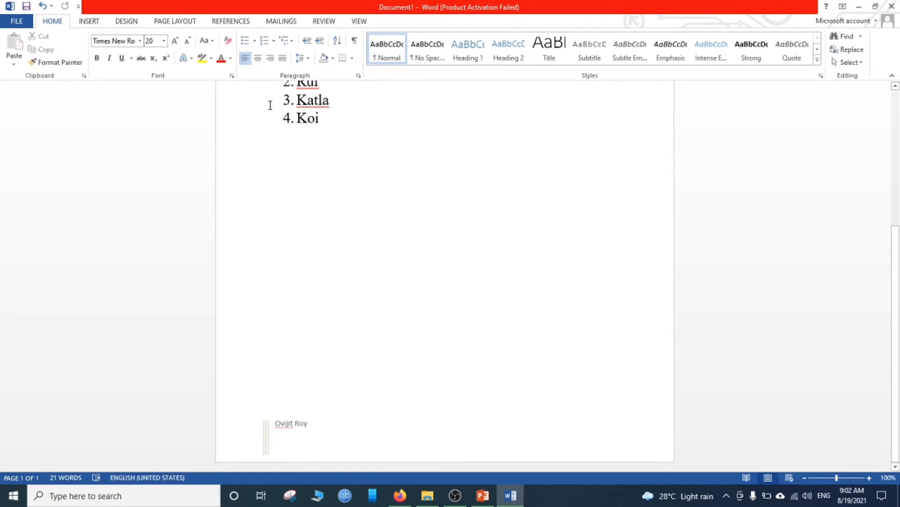
- Insert an Accent Bar 2 page number at the bottom of the page and return to the body text
left_click(92, 23)
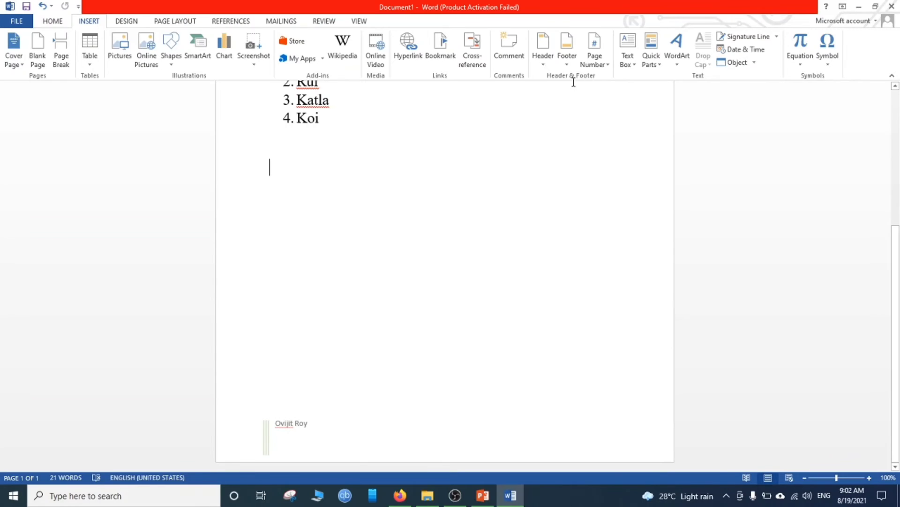
left_click(608, 65)
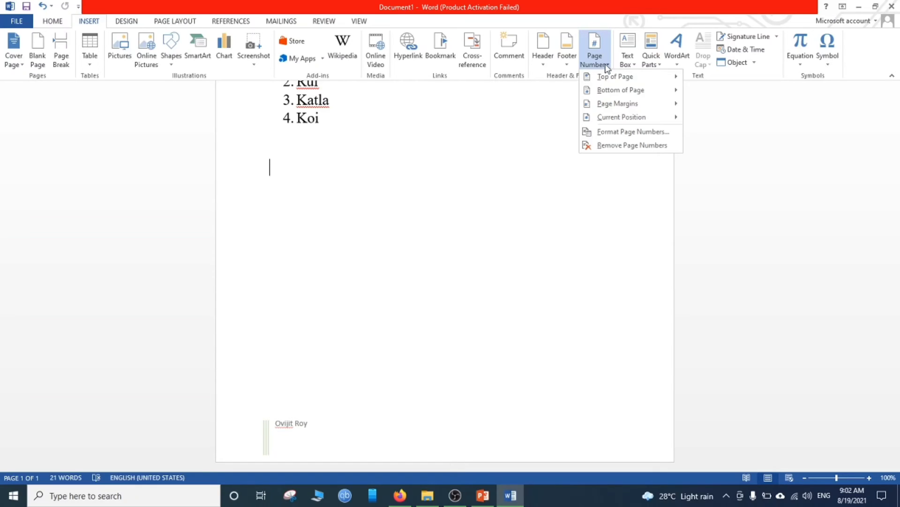
mouse_move(620, 78)
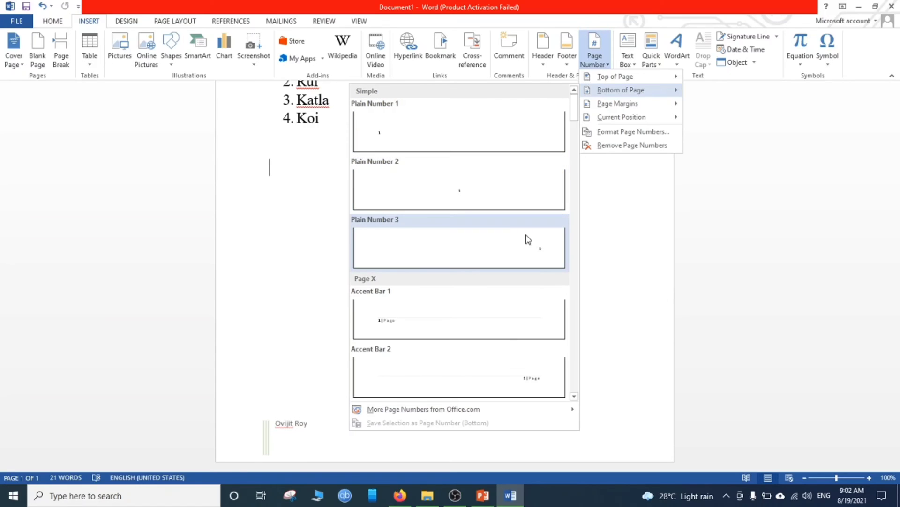
left_click_drag(575, 115, 576, 137)
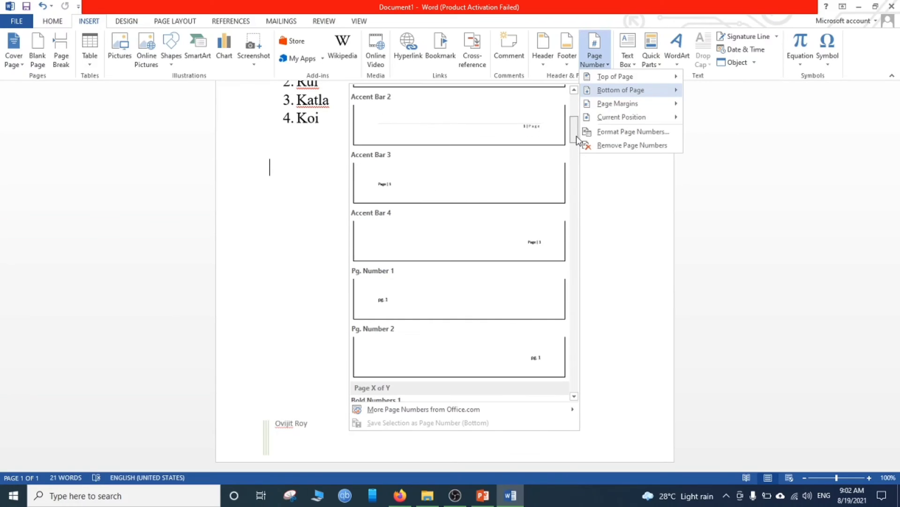
left_click(524, 131)
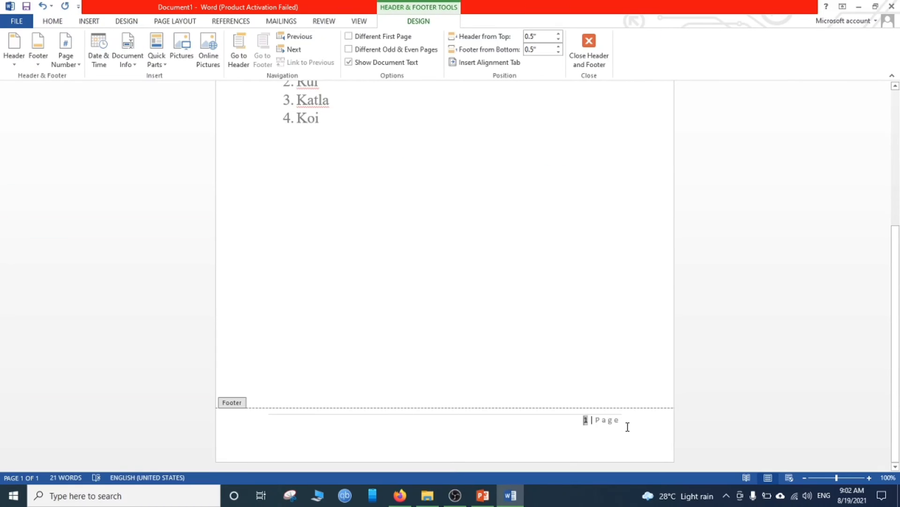
double_click(500, 326)
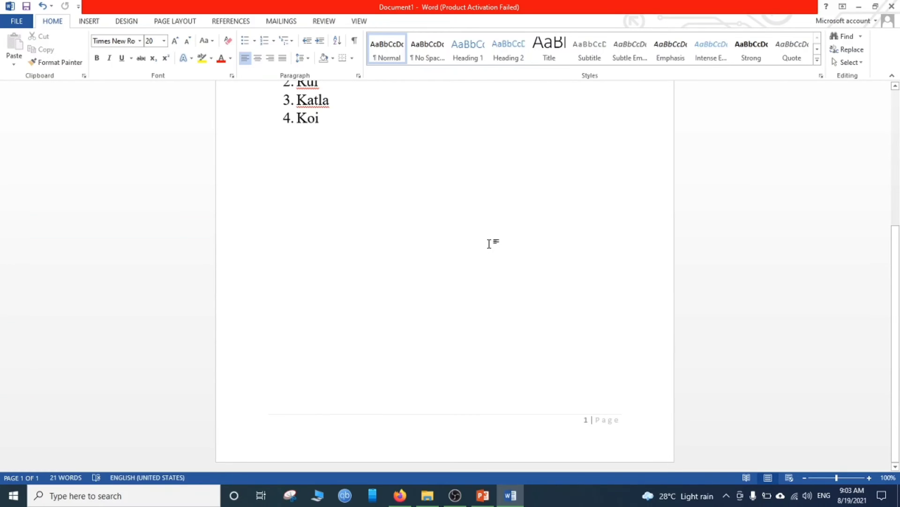
- Insert a page break below the numbered fish list to start a second page
left_click_drag(896, 307, 894, 248)
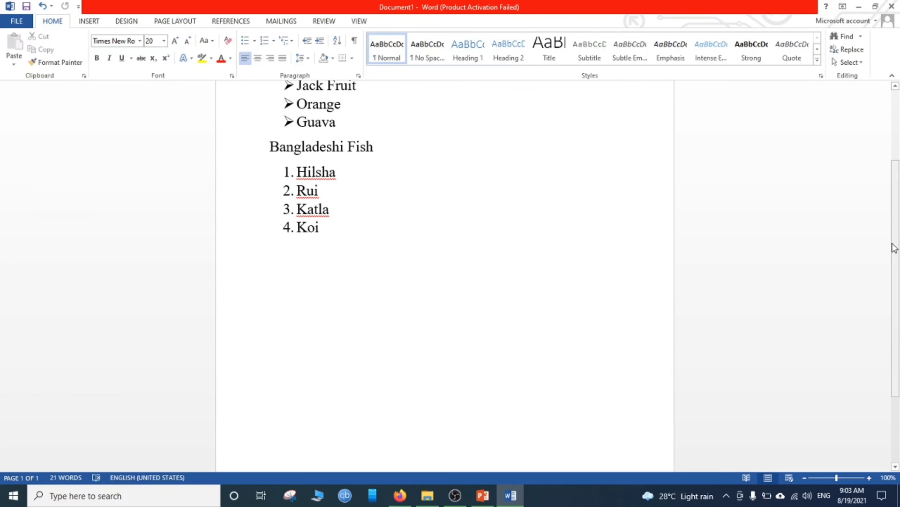
scroll(897, 243, "down", 1)
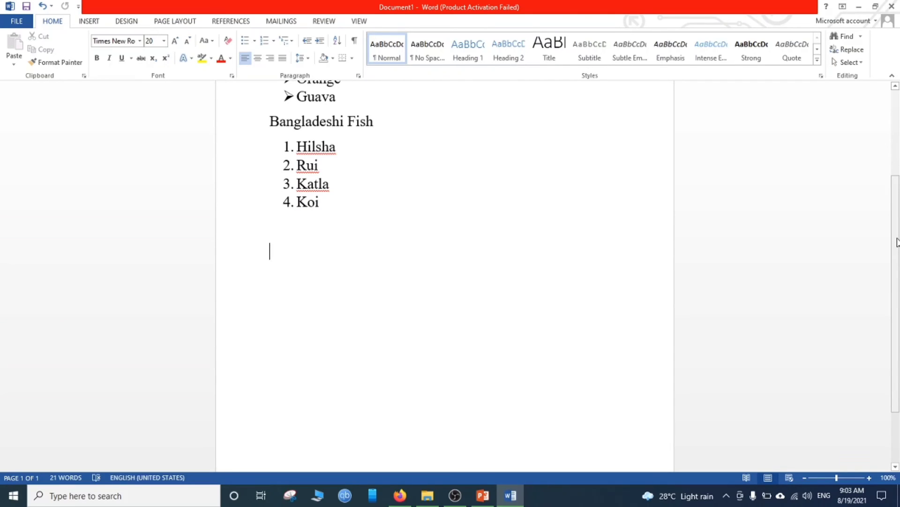
mouse_move(897, 242)
left_mouse_down()
mouse_move(899, 297)
mouse_move(899, 175)
mouse_move(899, 241)
left_mouse_up()
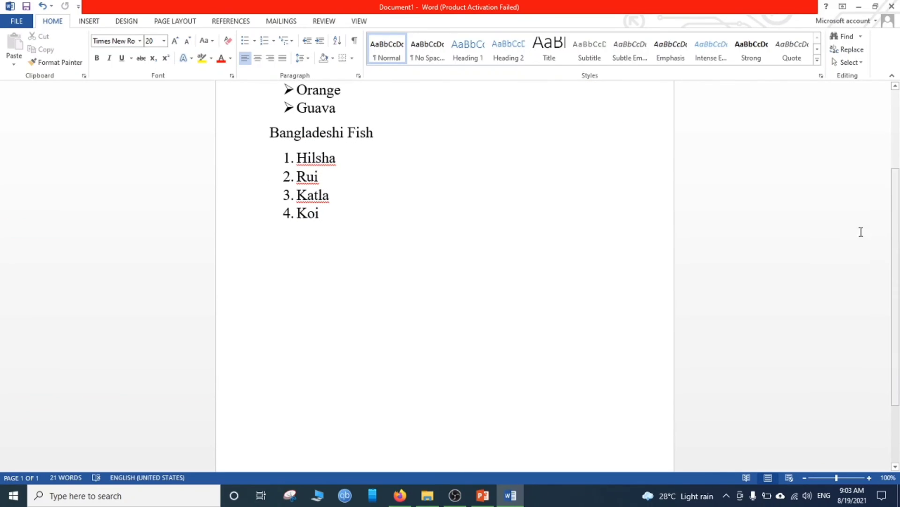
left_click(83, 22)
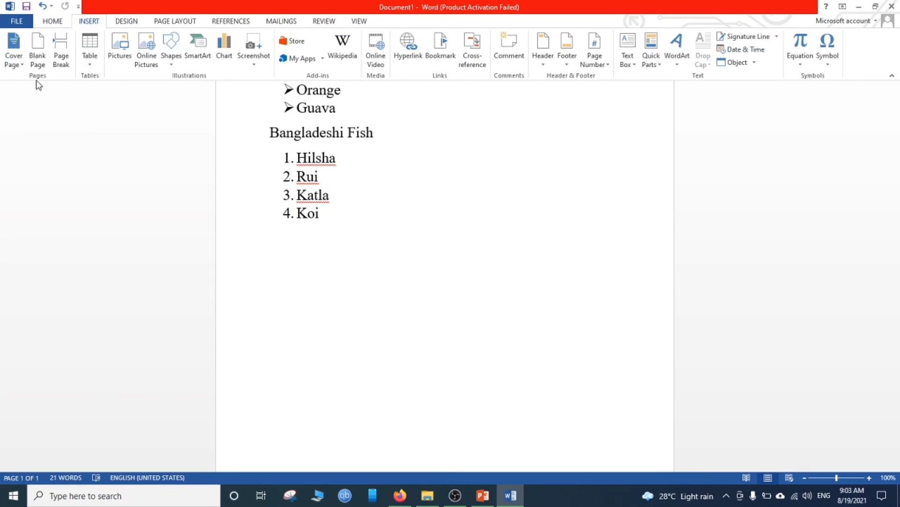
left_click(61, 60)
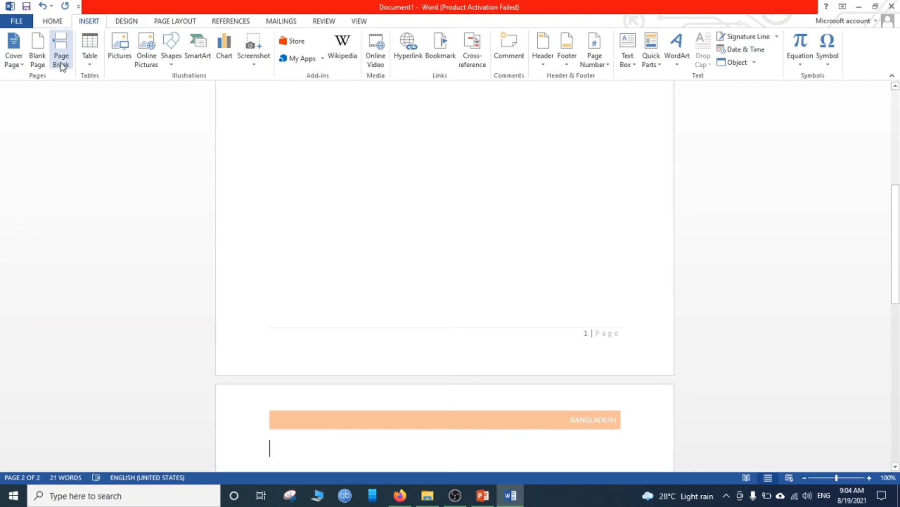